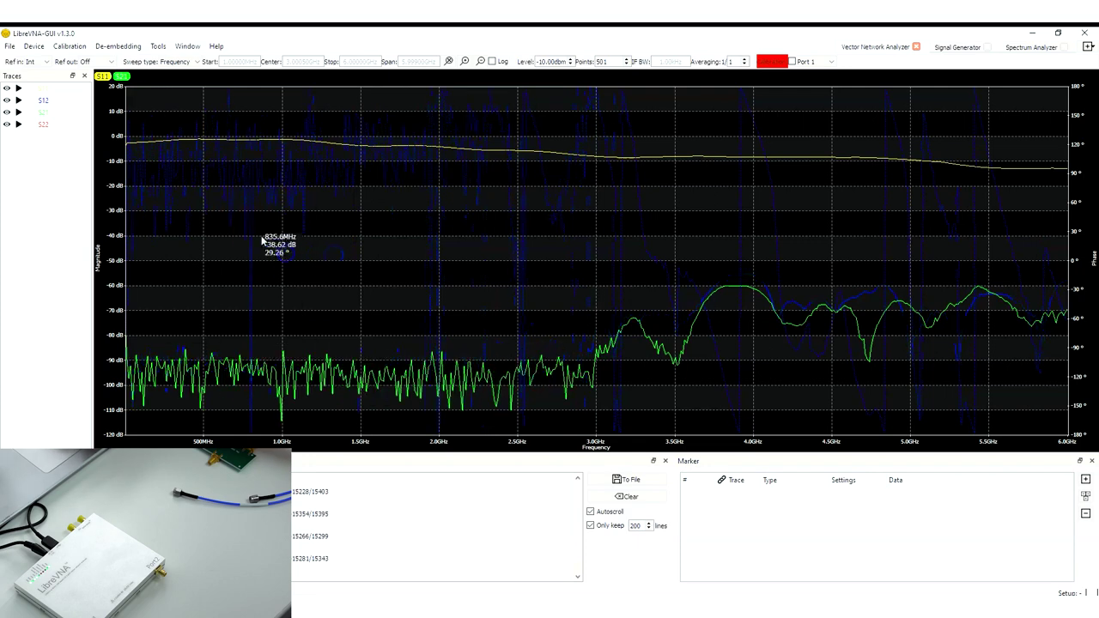
Load the calibration file 'SOLT 1.00M-6.00G 501pt.cal' from the Calibration menu
{"action": "left_click", "coordinate": [316, 361]}
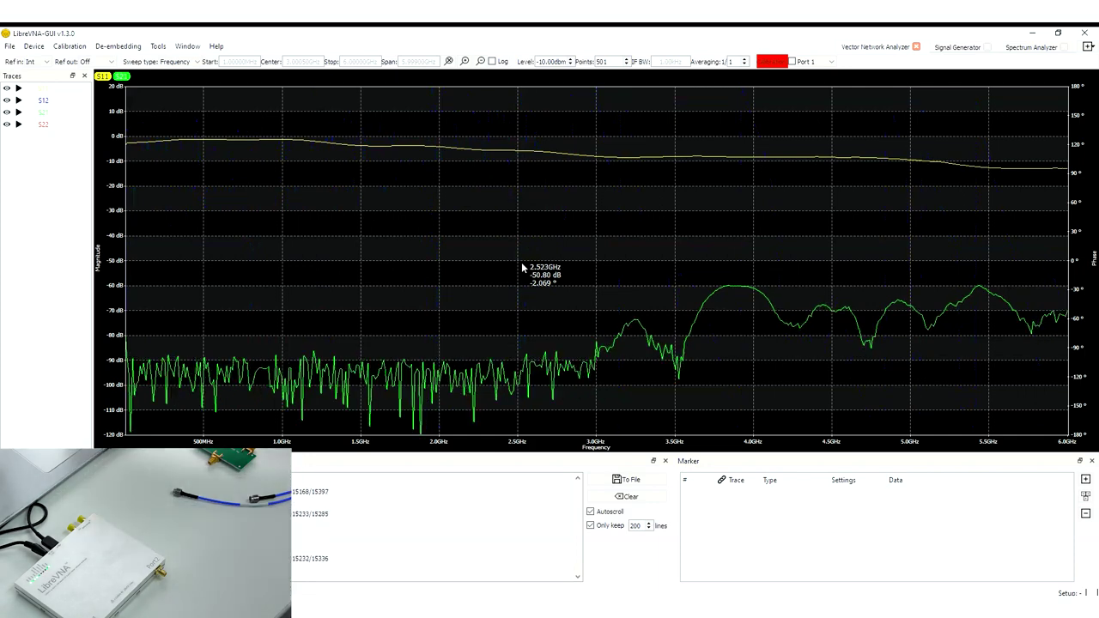
{"action": "left_click", "coordinate": [196, 118]}
{"action": "left_click", "coordinate": [83, 62]}
{"action": "left_click", "coordinate": [70, 46]}
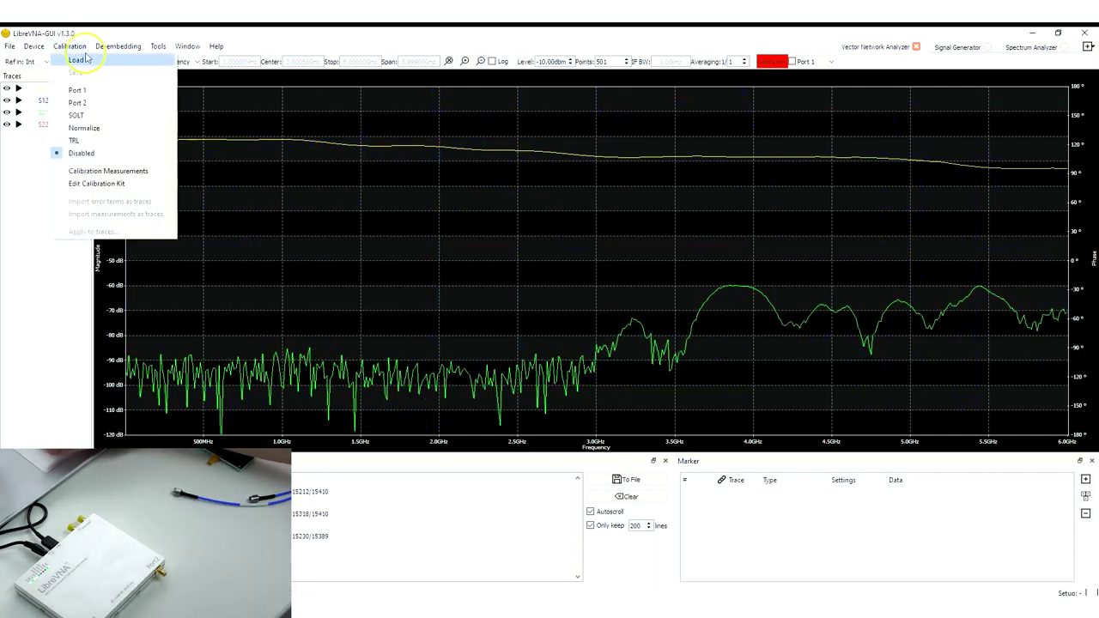
{"action": "left_click", "coordinate": [77, 59]}
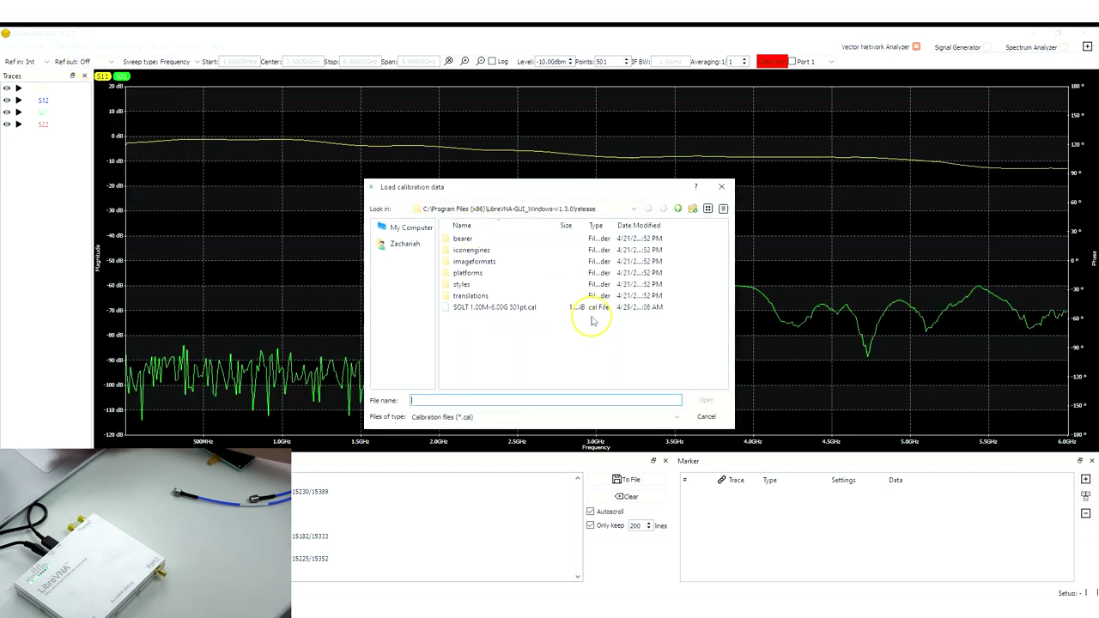
{"action": "left_click", "coordinate": [588, 311]}
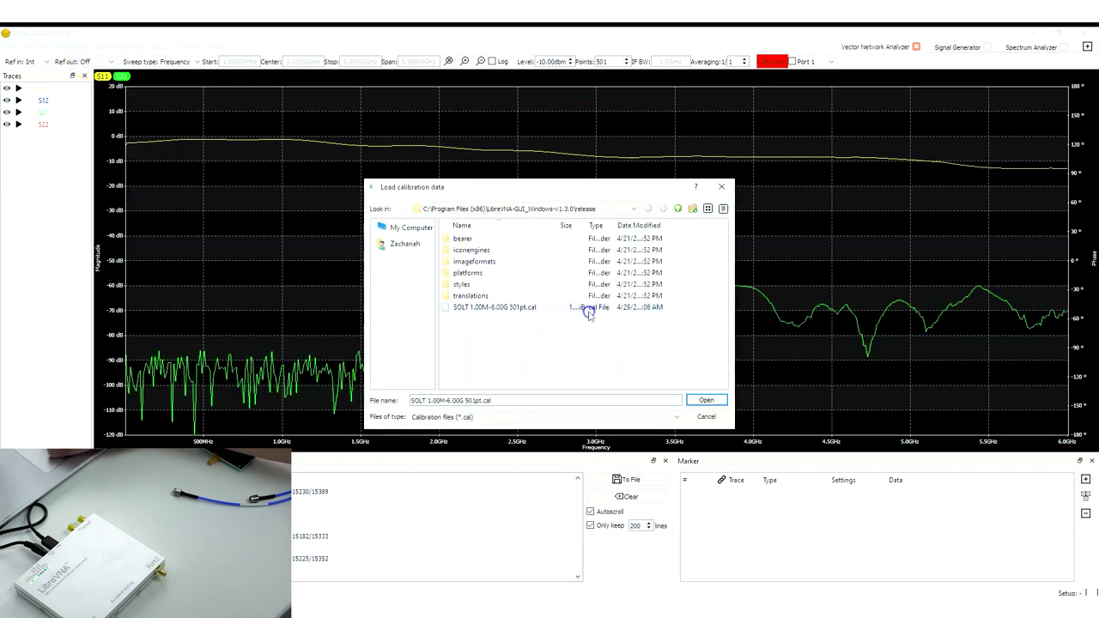
{"action": "left_click", "coordinate": [707, 401]}
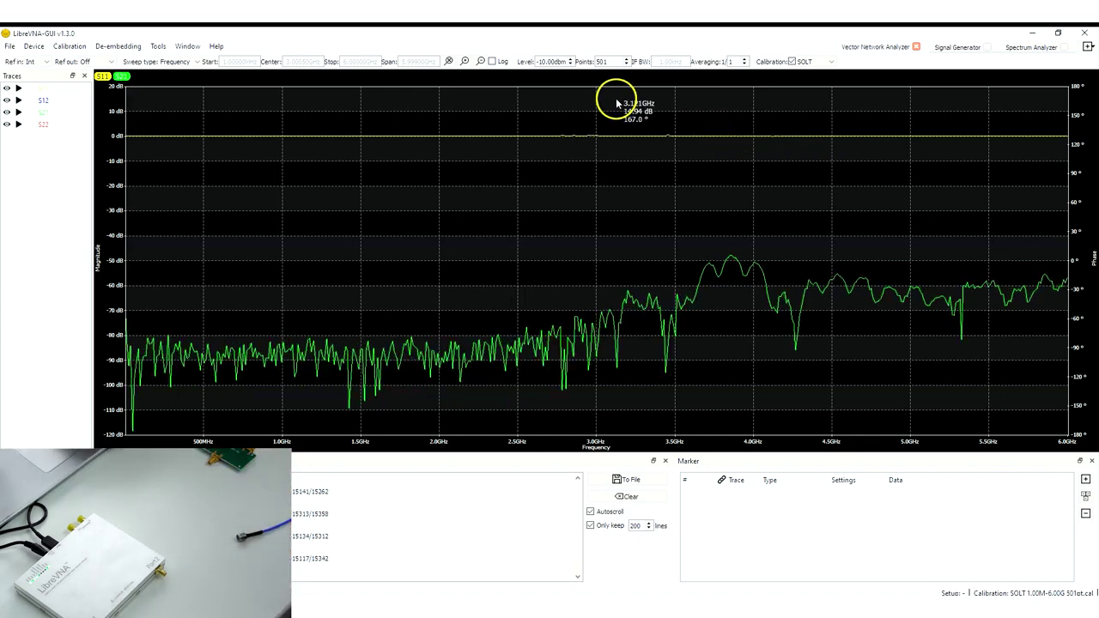
{"action": "left_click", "coordinate": [70, 46]}
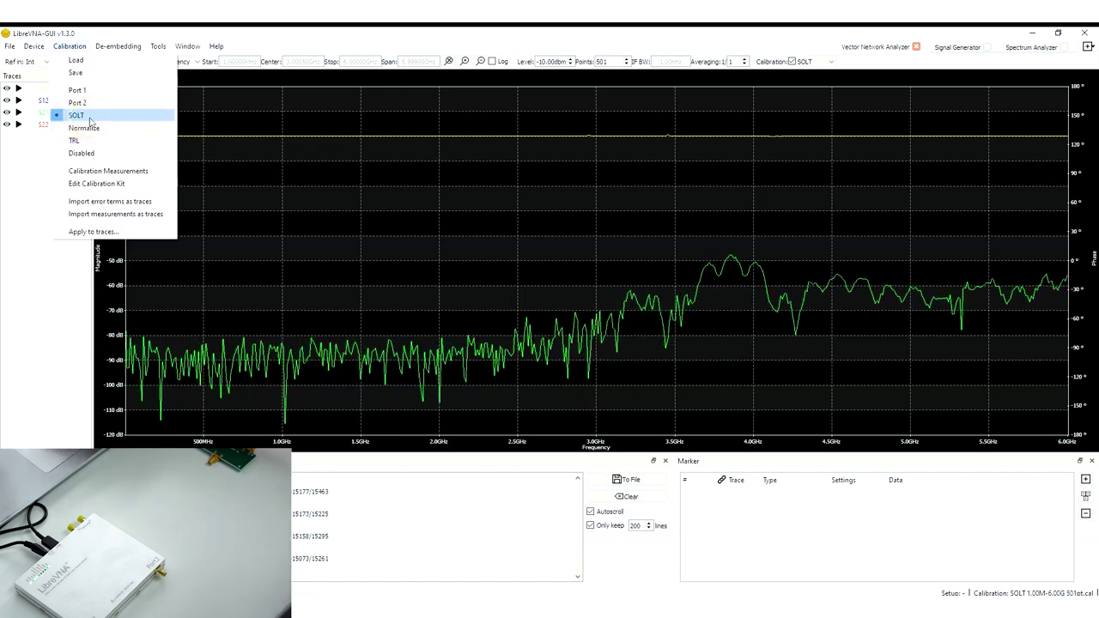
Apply the SOLT calibration correction to the live 0–6 GHz sweep
{"action": "left_click", "coordinate": [90, 118]}
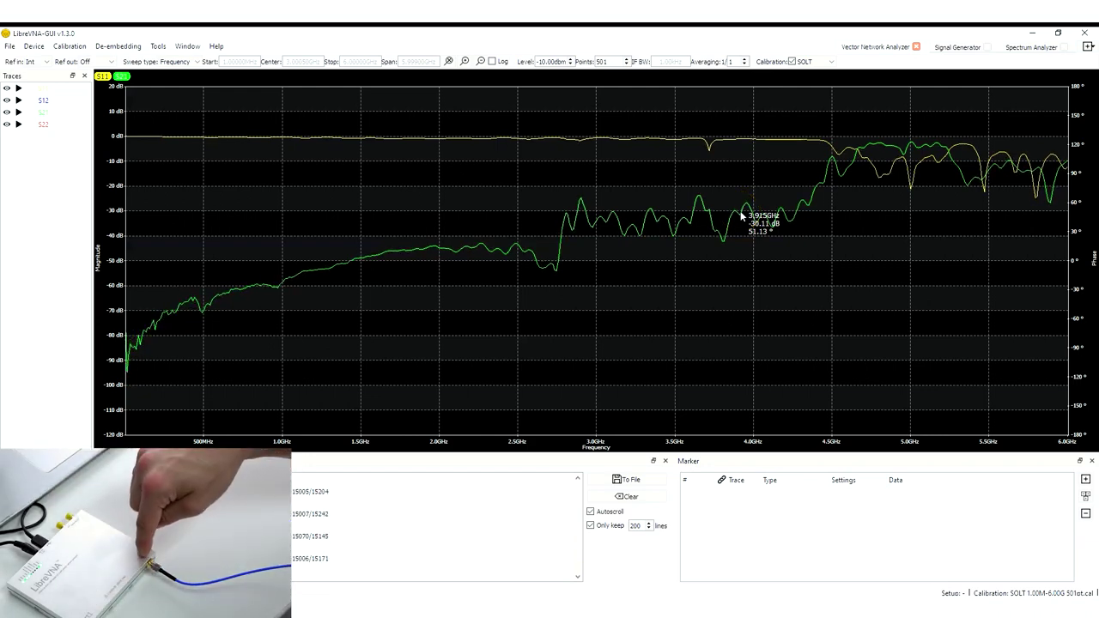
Read the calibrated filter trace values near 4.85 GHz and the S21 level near 5 GHz
{"action": "left_click", "coordinate": [889, 152]}
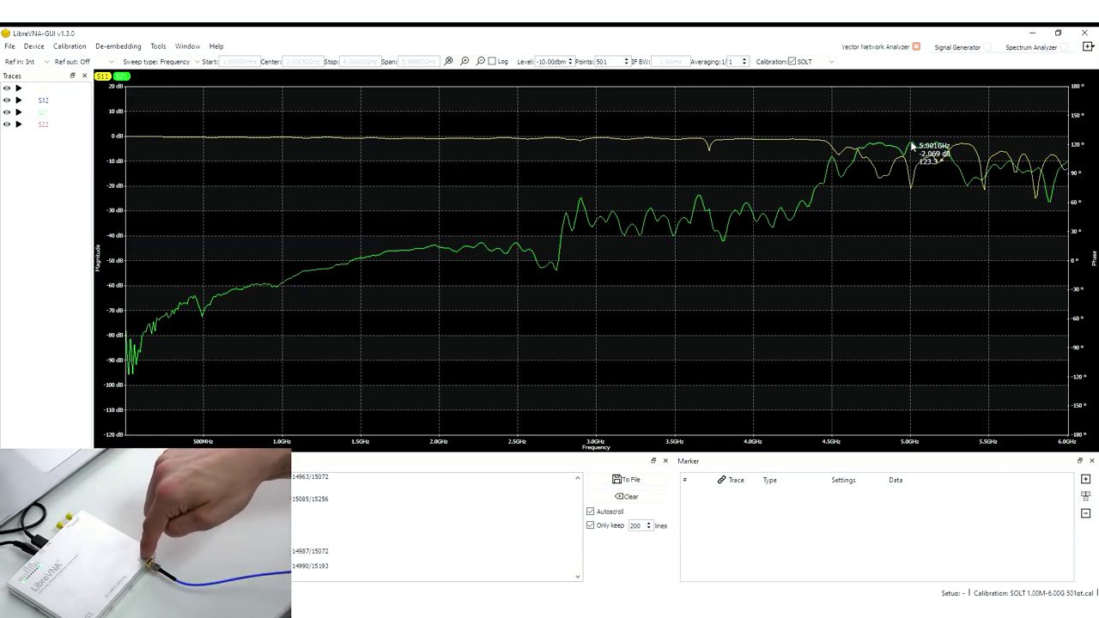
{"action": "left_click", "coordinate": [912, 161]}
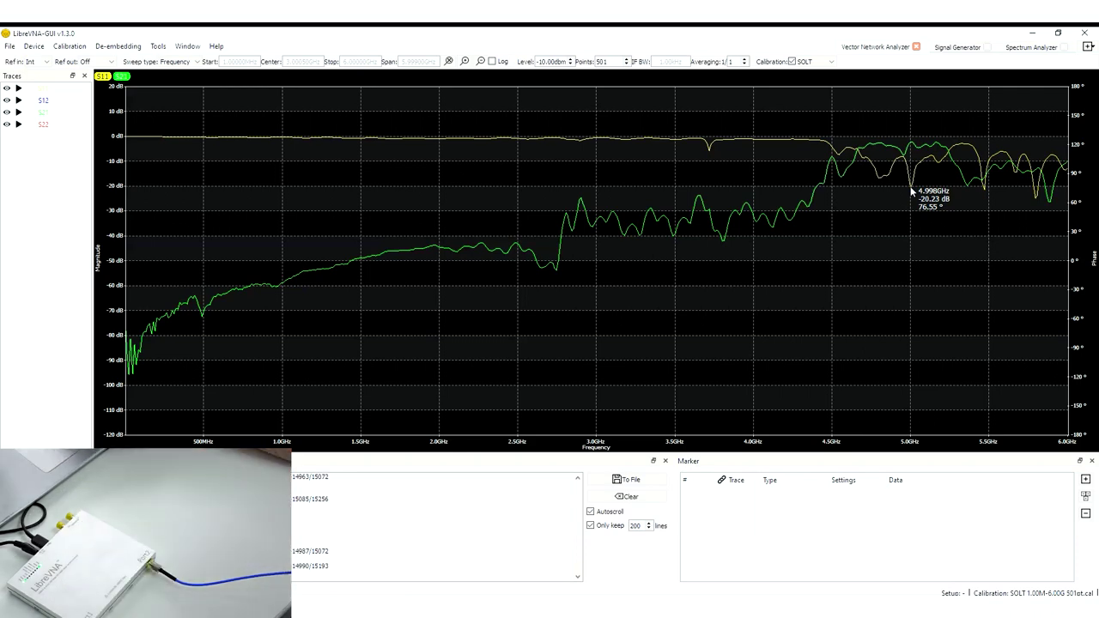
{"action": "mouse_move", "coordinate": [911, 192]}
{"action": "left_mouse_down"}
{"action": "mouse_move", "coordinate": [912, 182]}
{"action": "mouse_move", "coordinate": [907, 190]}
{"action": "mouse_move", "coordinate": [912, 182]}
{"action": "mouse_move", "coordinate": [879, 180]}
{"action": "mouse_move", "coordinate": [878, 146]}
{"action": "mouse_move", "coordinate": [879, 178]}
{"action": "left_mouse_up"}
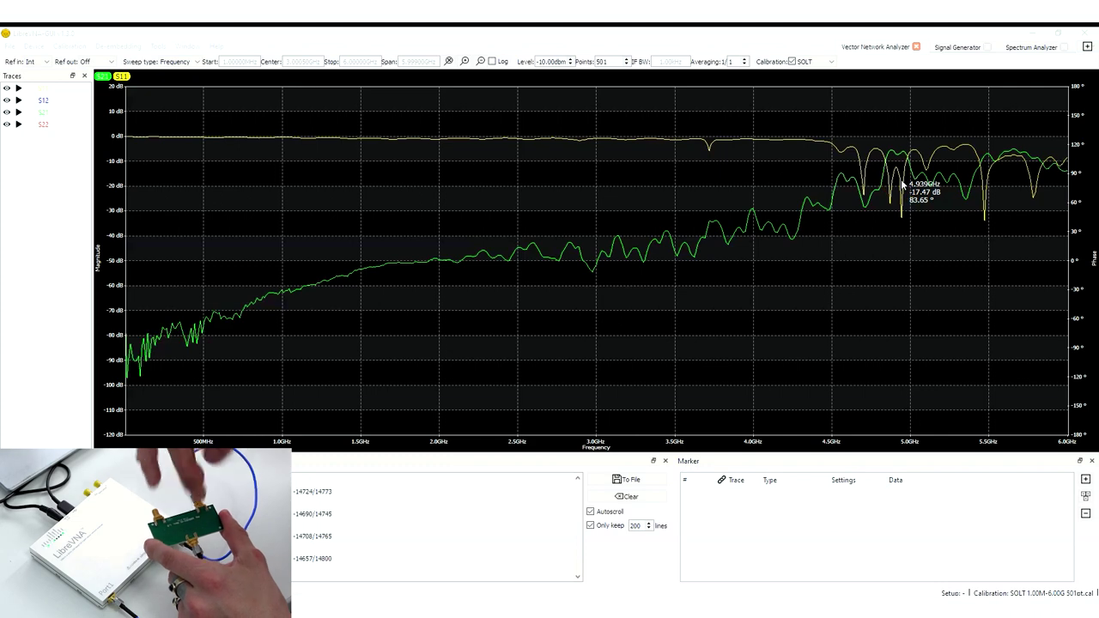
Slide the S11 marker between about 4.87 and 4.94 GHz, reading values, then back to 4.918 GHz
{"action": "mouse_move", "coordinate": [901, 178]}
{"action": "left_mouse_down"}
{"action": "mouse_move", "coordinate": [891, 153]}
{"action": "mouse_move", "coordinate": [905, 153]}
{"action": "mouse_move", "coordinate": [889, 153]}
{"action": "left_mouse_up"}
{"action": "left_click", "coordinate": [890, 153]}
{"action": "mouse_move", "coordinate": [889, 153]}
{"action": "left_mouse_down"}
{"action": "mouse_move", "coordinate": [906, 210]}
{"action": "mouse_move", "coordinate": [891, 203]}
{"action": "mouse_move", "coordinate": [898, 227]}
{"action": "mouse_move", "coordinate": [891, 197]}
{"action": "left_mouse_up"}
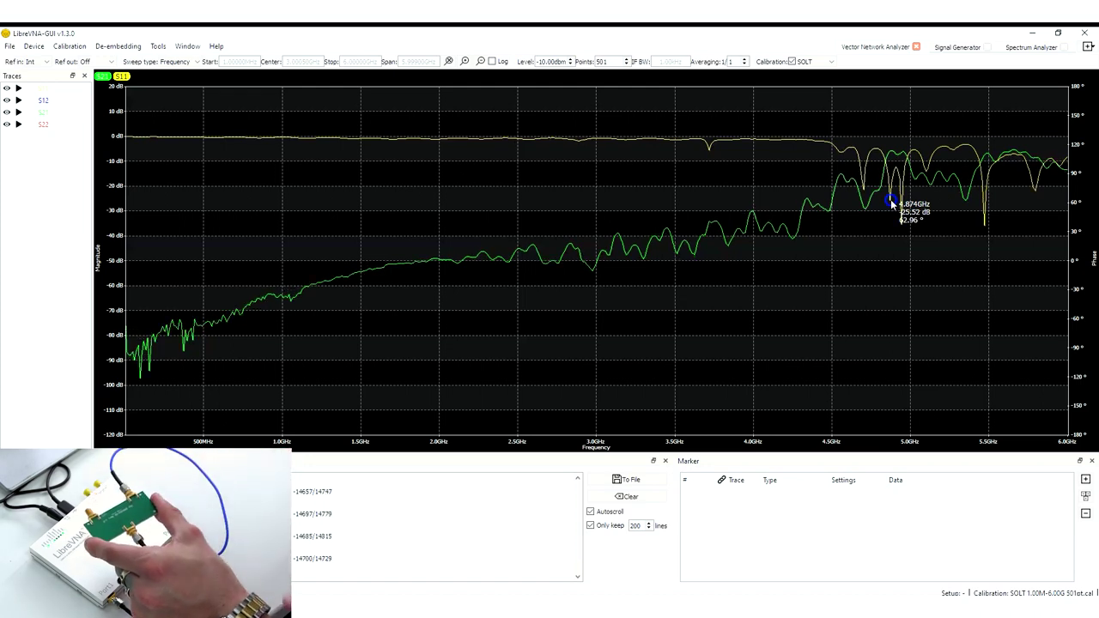
{"action": "left_click_drag", "start_coordinate": [890, 199], "coordinate": [900, 216]}
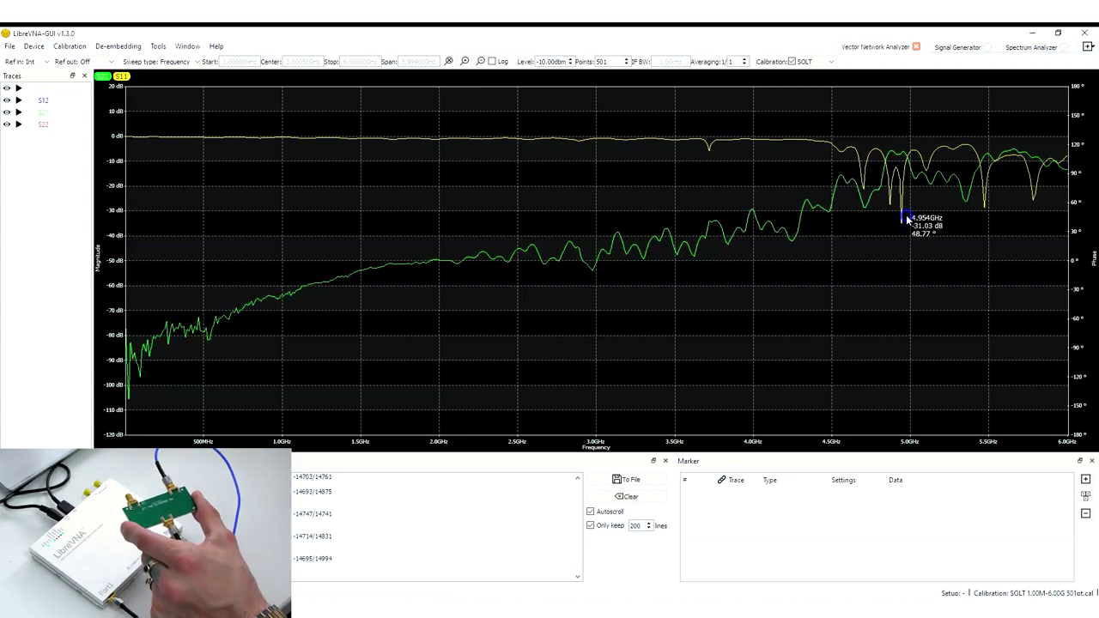
{"action": "left_click", "coordinate": [897, 220]}
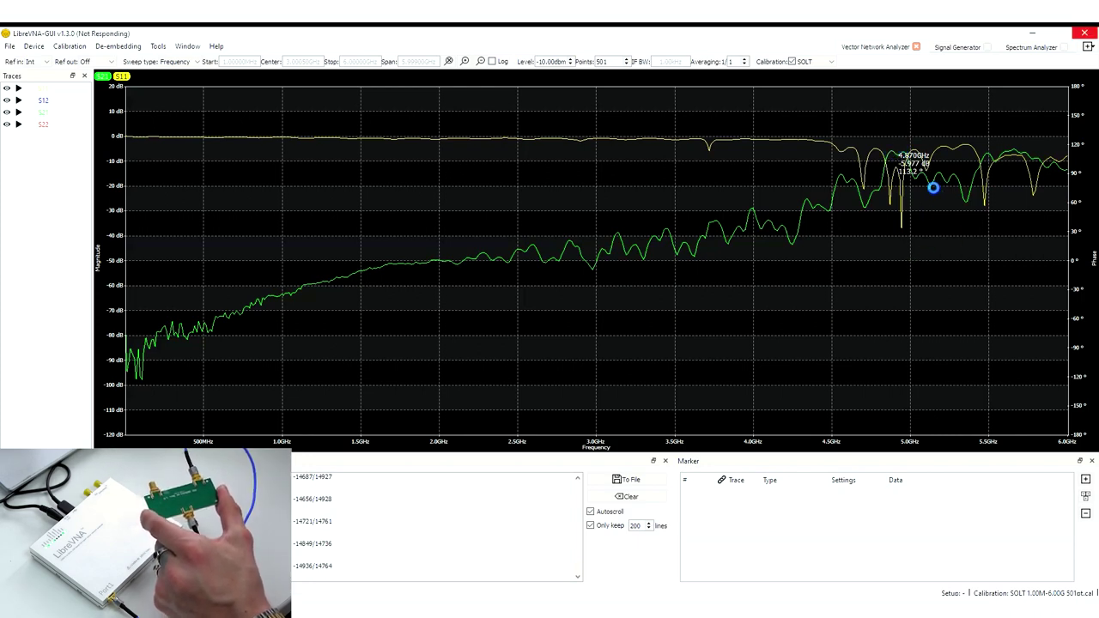
{"action": "mouse_move", "coordinate": [932, 187]}
{"action": "left_mouse_down"}
{"action": "mouse_move", "coordinate": [899, 158]}
{"action": "mouse_move", "coordinate": [455, 196]}
{"action": "mouse_move", "coordinate": [560, 183]}
{"action": "left_mouse_up"}
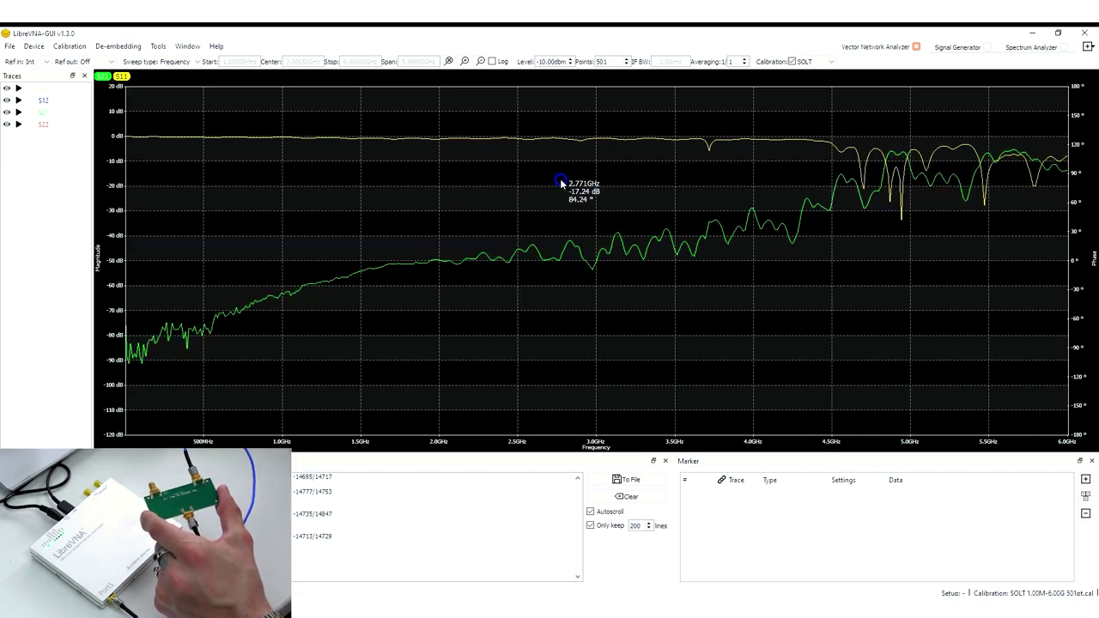
Add the S22 and S12 traces to the graph and read their values along the band
{"action": "right_click", "coordinate": [560, 183]}
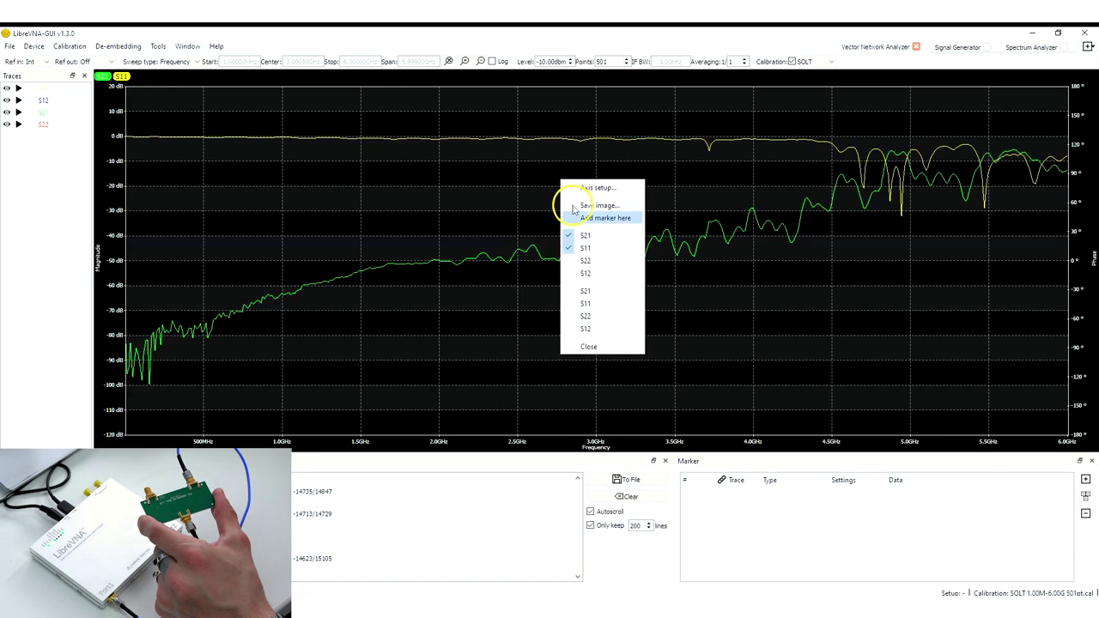
{"action": "left_click", "coordinate": [595, 261]}
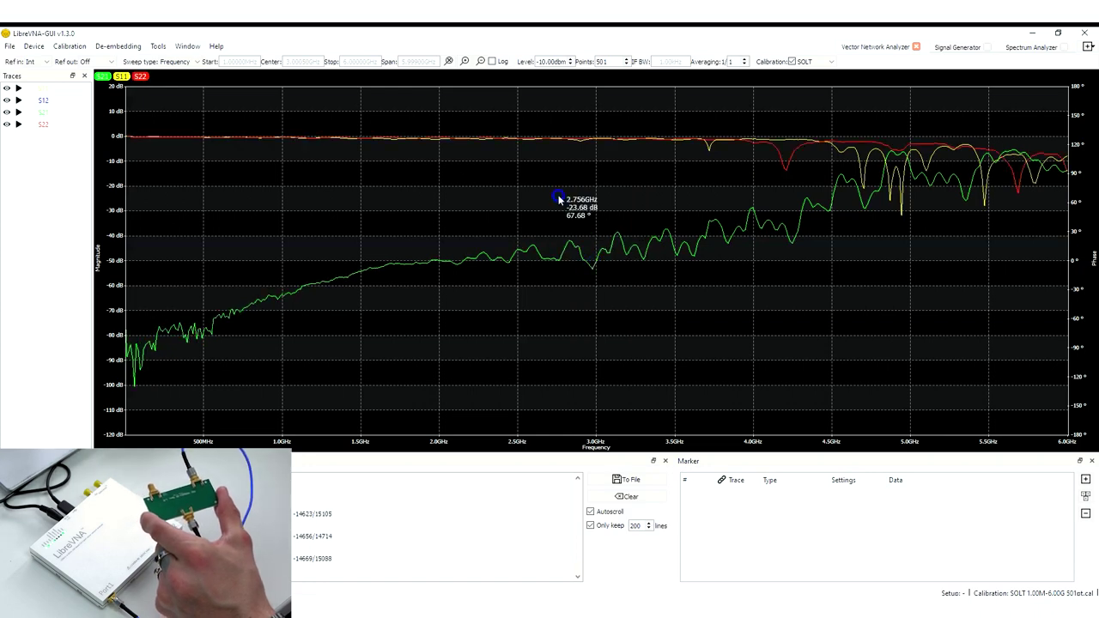
{"action": "right_click", "coordinate": [558, 196]}
{"action": "left_click", "coordinate": [604, 291]}
{"action": "mouse_move", "coordinate": [893, 330]}
{"action": "left_mouse_down"}
{"action": "mouse_move", "coordinate": [950, 214]}
{"action": "mouse_move", "coordinate": [948, 166]}
{"action": "mouse_move", "coordinate": [929, 173]}
{"action": "mouse_move", "coordinate": [1006, 190]}
{"action": "mouse_move", "coordinate": [958, 242]}
{"action": "mouse_move", "coordinate": [910, 164]}
{"action": "mouse_move", "coordinate": [1002, 152]}
{"action": "mouse_move", "coordinate": [920, 177]}
{"action": "mouse_move", "coordinate": [957, 198]}
{"action": "mouse_move", "coordinate": [882, 178]}
{"action": "mouse_move", "coordinate": [893, 182]}
{"action": "mouse_move", "coordinate": [803, 230]}
{"action": "mouse_move", "coordinate": [877, 200]}
{"action": "mouse_move", "coordinate": [1000, 196]}
{"action": "mouse_move", "coordinate": [414, 301]}
{"action": "mouse_move", "coordinate": [340, 286]}
{"action": "mouse_move", "coordinate": [687, 247]}
{"action": "mouse_move", "coordinate": [760, 250]}
{"action": "left_mouse_up"}
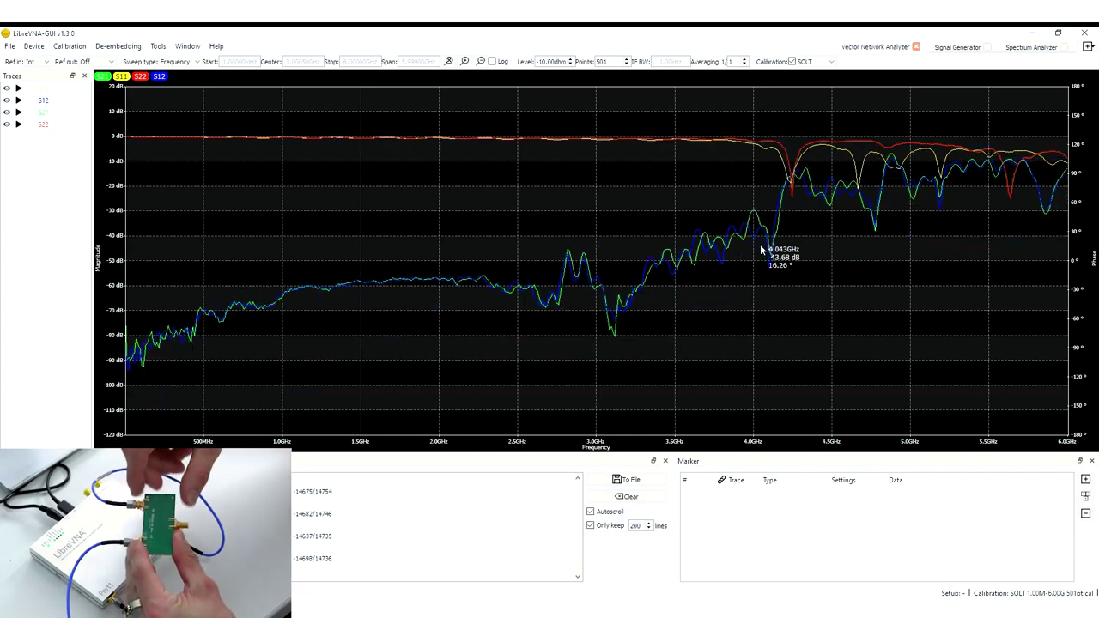
Remove the S22 and S12 traces so only S21 and S11 remain plotted
{"action": "right_click", "coordinate": [256, 127]}
{"action": "left_click", "coordinate": [295, 206]}
{"action": "right_click", "coordinate": [257, 136]}
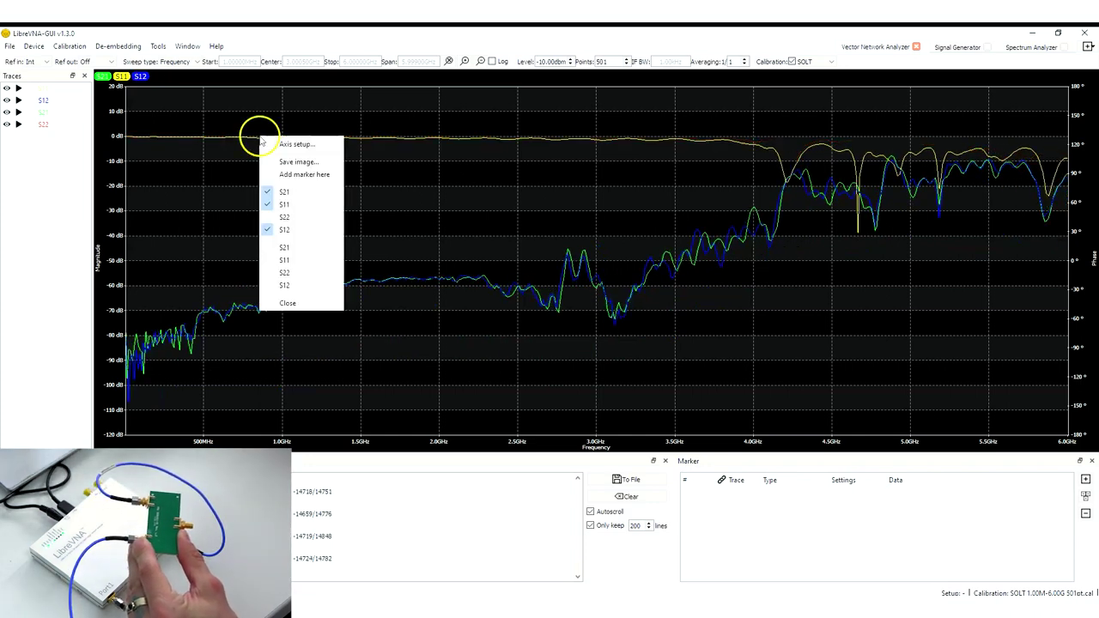
{"action": "left_click", "coordinate": [306, 230]}
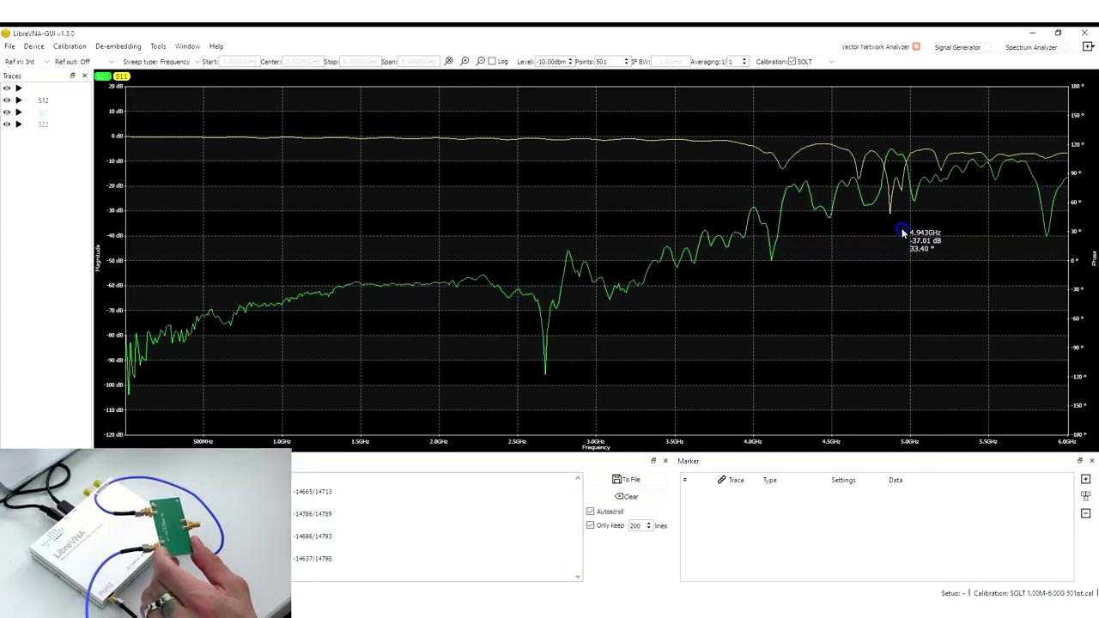
{"action": "left_click", "coordinate": [850, 181]}
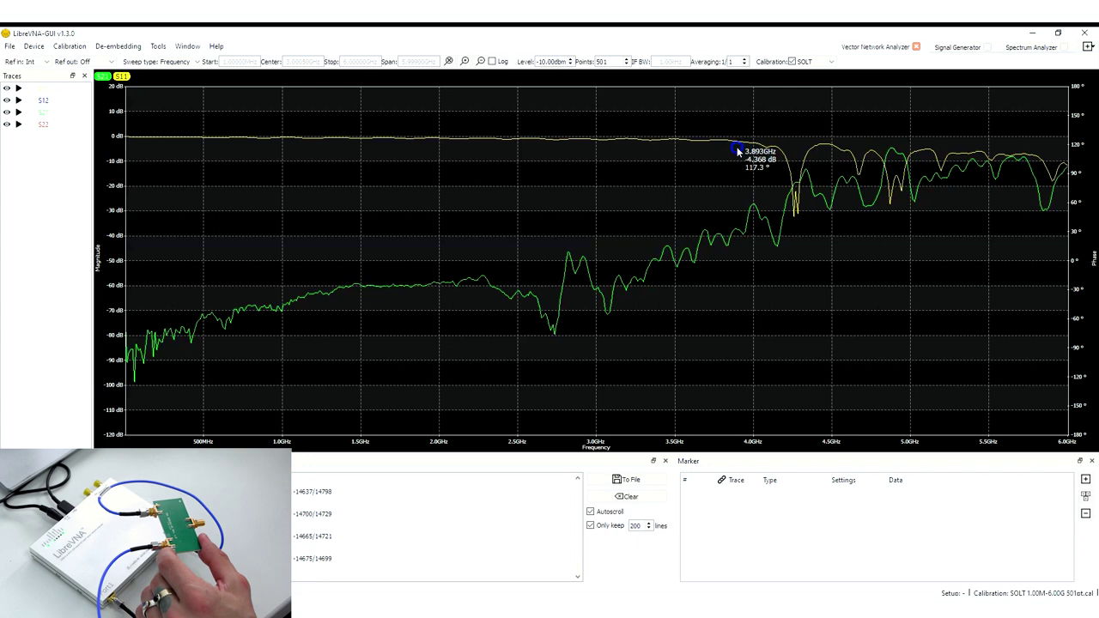
{"action": "mouse_move", "coordinate": [637, 133]}
{"action": "left_mouse_down"}
{"action": "mouse_move", "coordinate": [608, 135]}
{"action": "mouse_move", "coordinate": [731, 125]}
{"action": "mouse_move", "coordinate": [679, 140]}
{"action": "mouse_move", "coordinate": [447, 146]}
{"action": "mouse_move", "coordinate": [473, 147]}
{"action": "mouse_move", "coordinate": [212, 140]}
{"action": "mouse_move", "coordinate": [411, 140]}
{"action": "left_mouse_up"}
{"action": "mouse_move", "coordinate": [553, 138]}
{"action": "left_mouse_down"}
{"action": "mouse_move", "coordinate": [234, 143]}
{"action": "mouse_move", "coordinate": [436, 140]}
{"action": "left_mouse_up"}
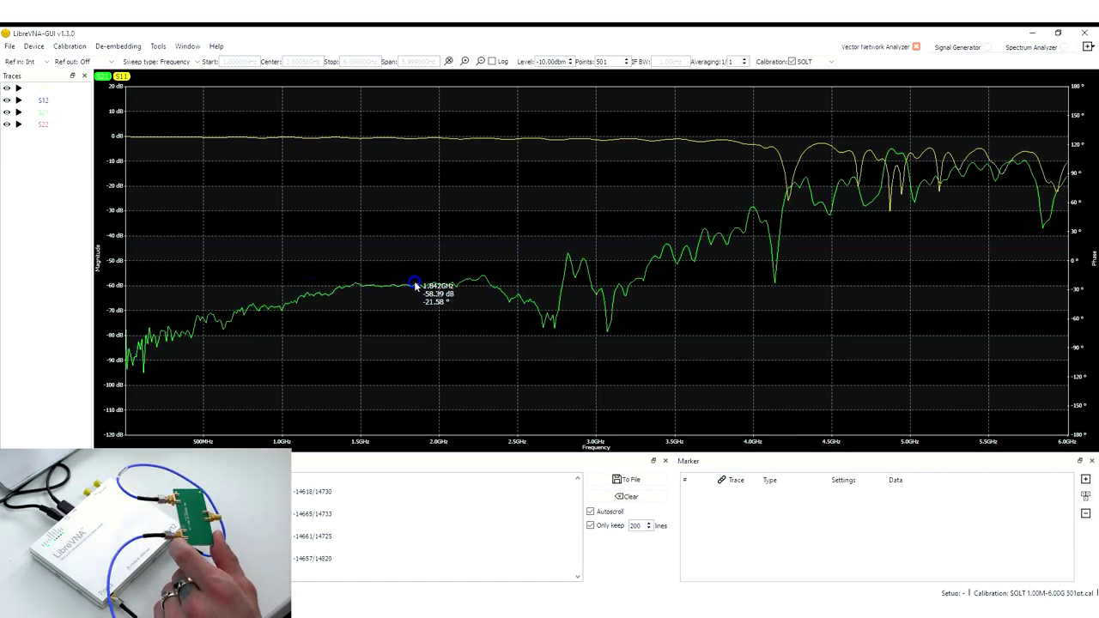
Switch from Vector Network Analyzer to Spectrum Analyzer mode, sweeping 950 MHz to 1.05 GHz
{"action": "left_click", "coordinate": [335, 292]}
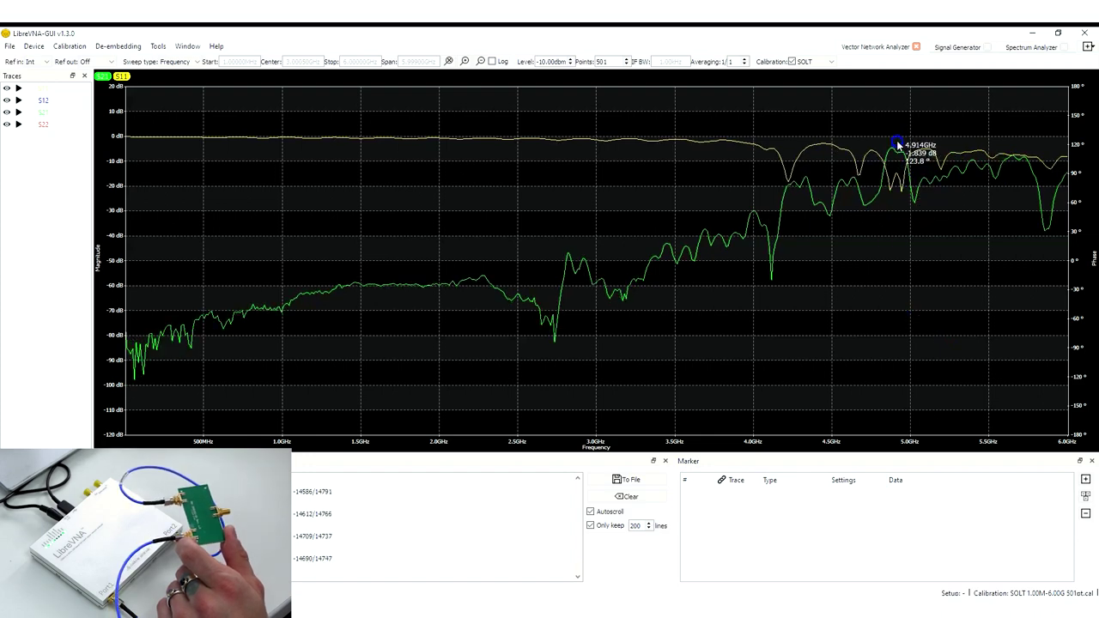
{"action": "left_click", "coordinate": [562, 228]}
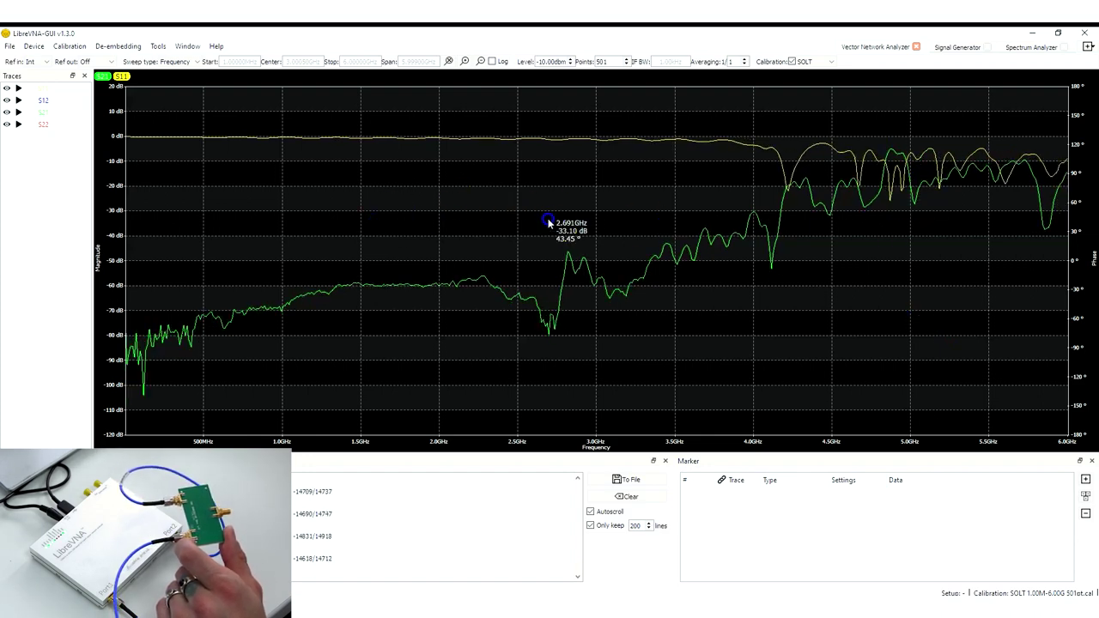
{"action": "left_click", "coordinate": [449, 214]}
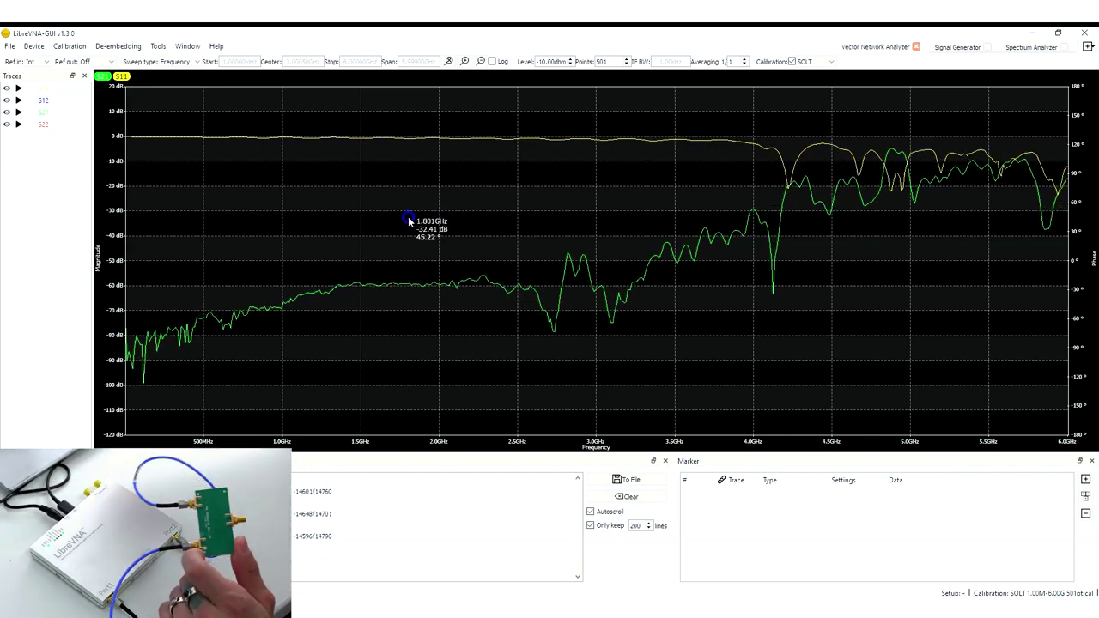
{"action": "left_click", "coordinate": [596, 197]}
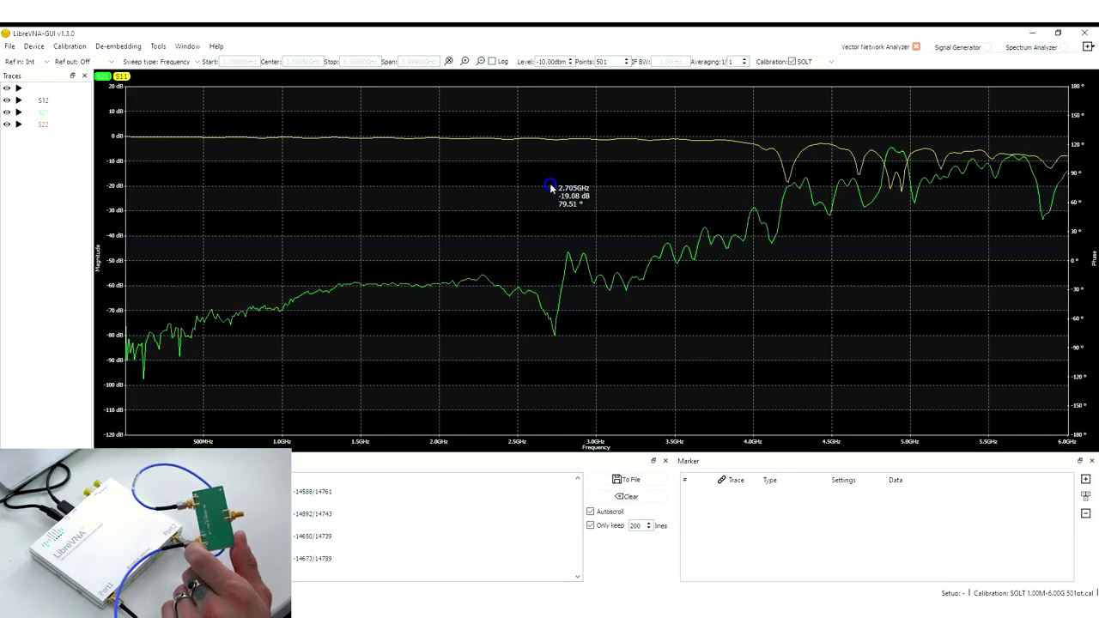
{"action": "left_click", "coordinate": [500, 189]}
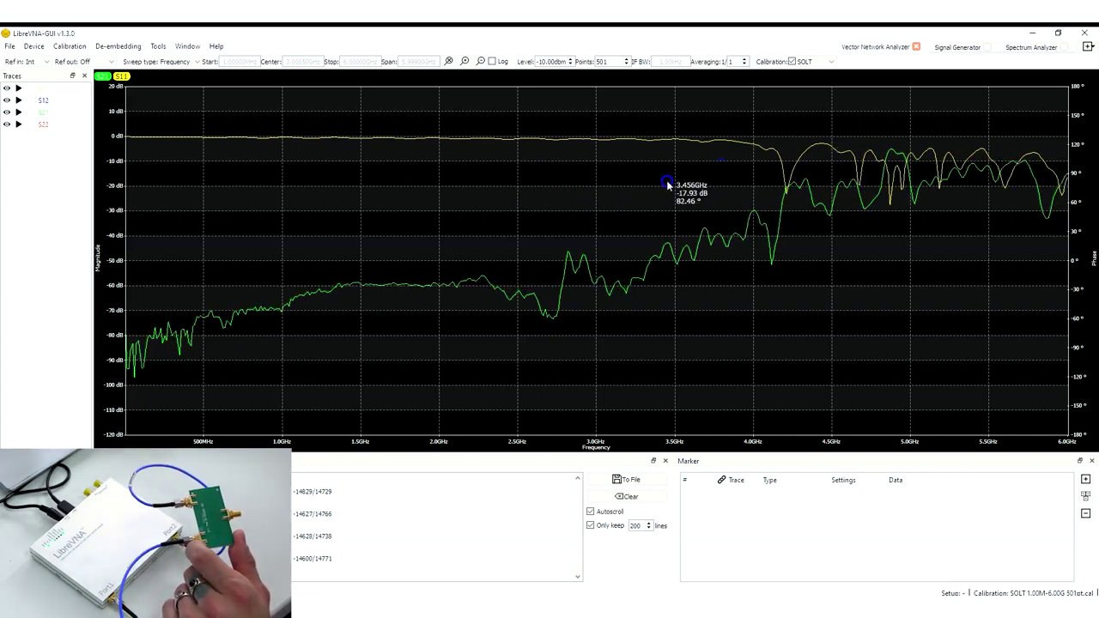
{"action": "left_click", "coordinate": [490, 314]}
{"action": "left_click", "coordinate": [455, 275]}
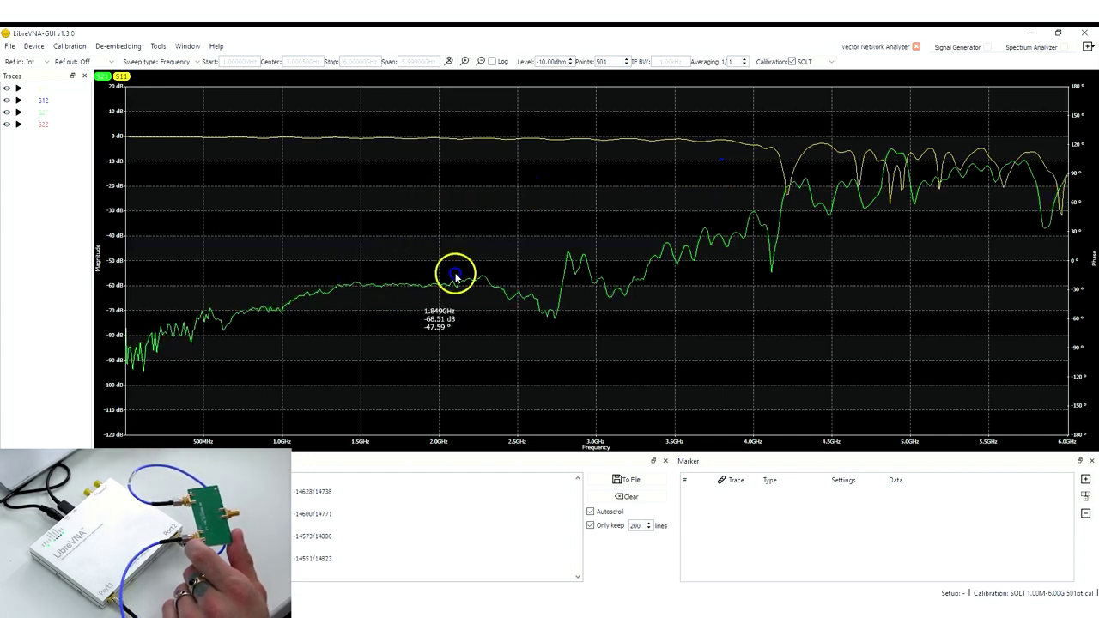
{"action": "left_click", "coordinate": [571, 305]}
{"action": "left_click", "coordinate": [578, 265]}
{"action": "left_click", "coordinate": [510, 304]}
{"action": "left_click", "coordinate": [561, 230]}
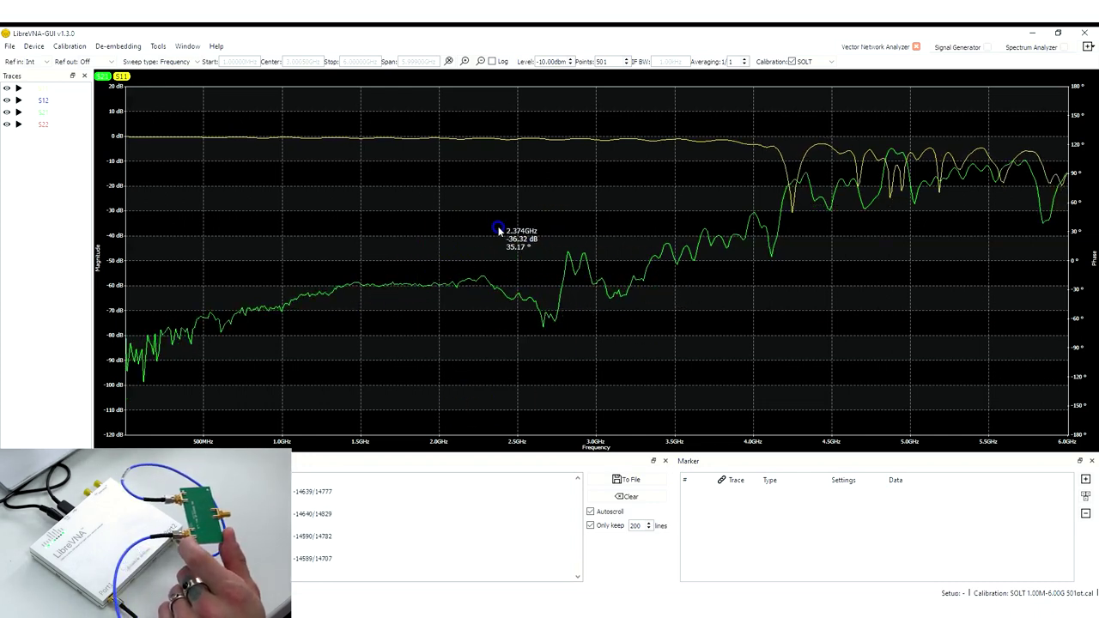
{"action": "left_click", "coordinate": [960, 49]}
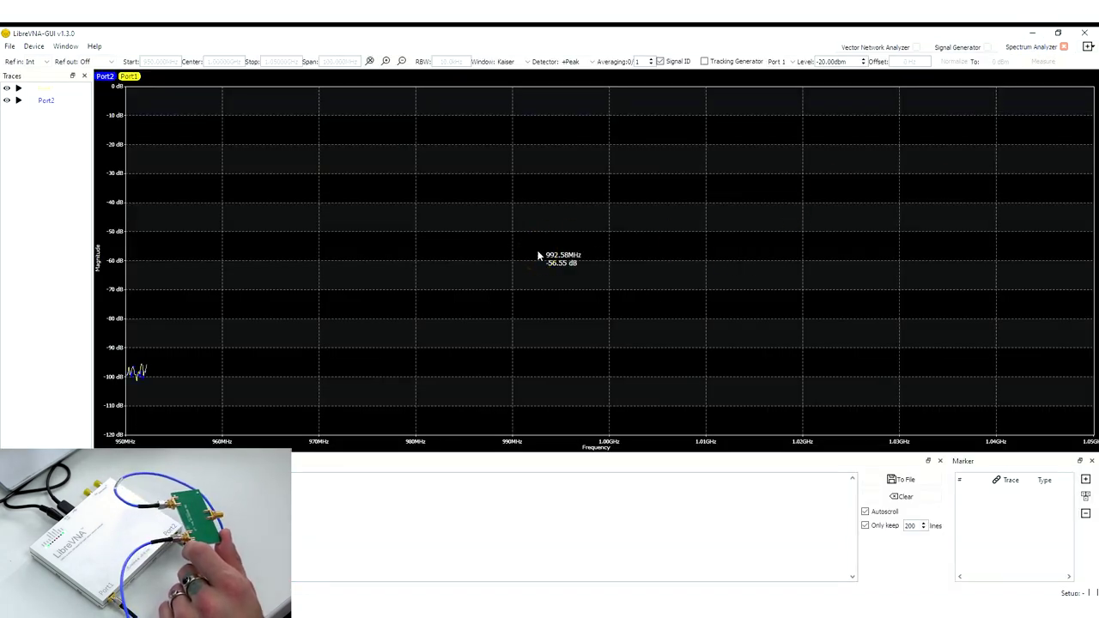
{"action": "left_click", "coordinate": [587, 255]}
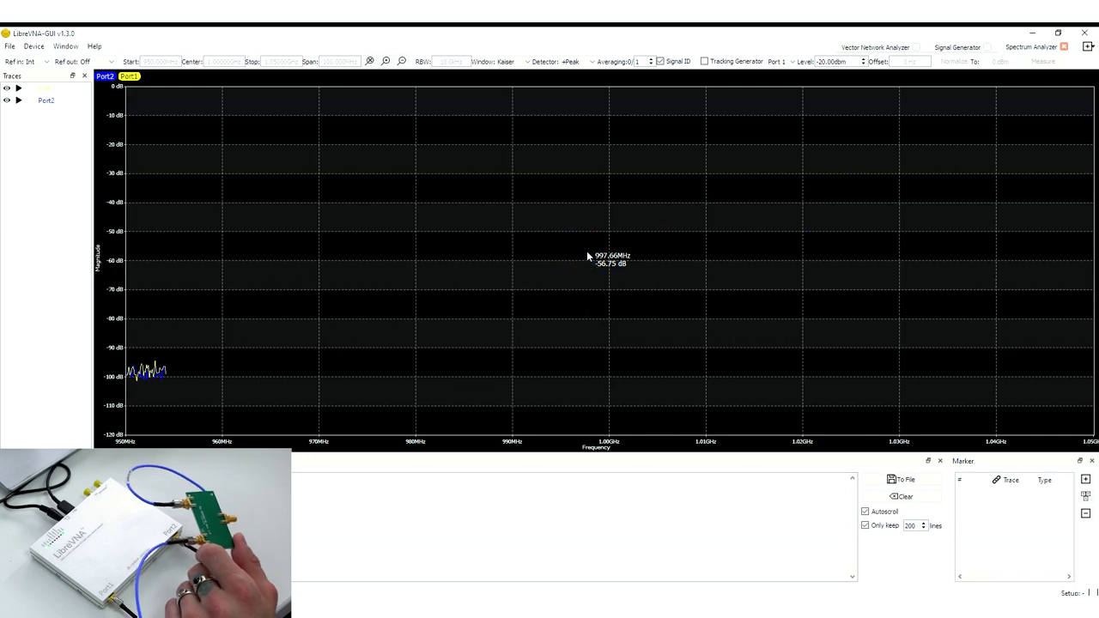